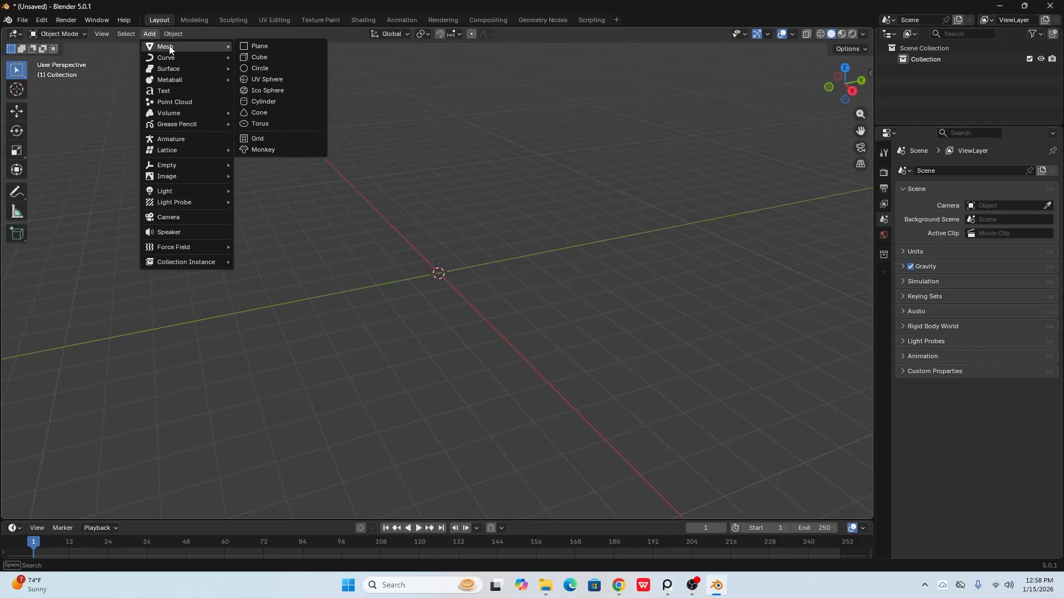
- Add a cube and scale it to about 4.09 along Y and about 0.30 along Z
click(249, 55)
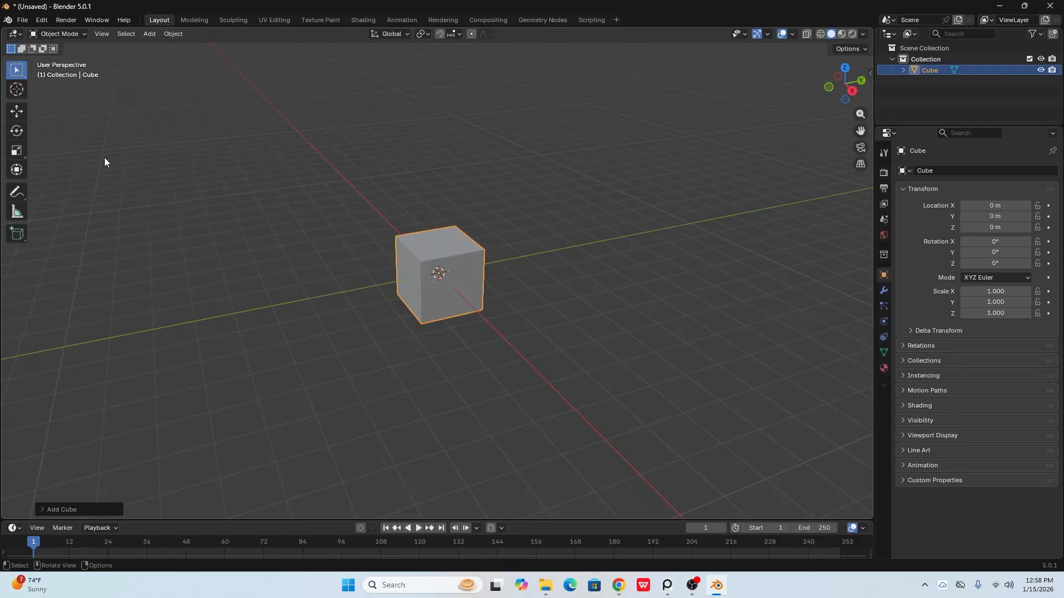
click(17, 170)
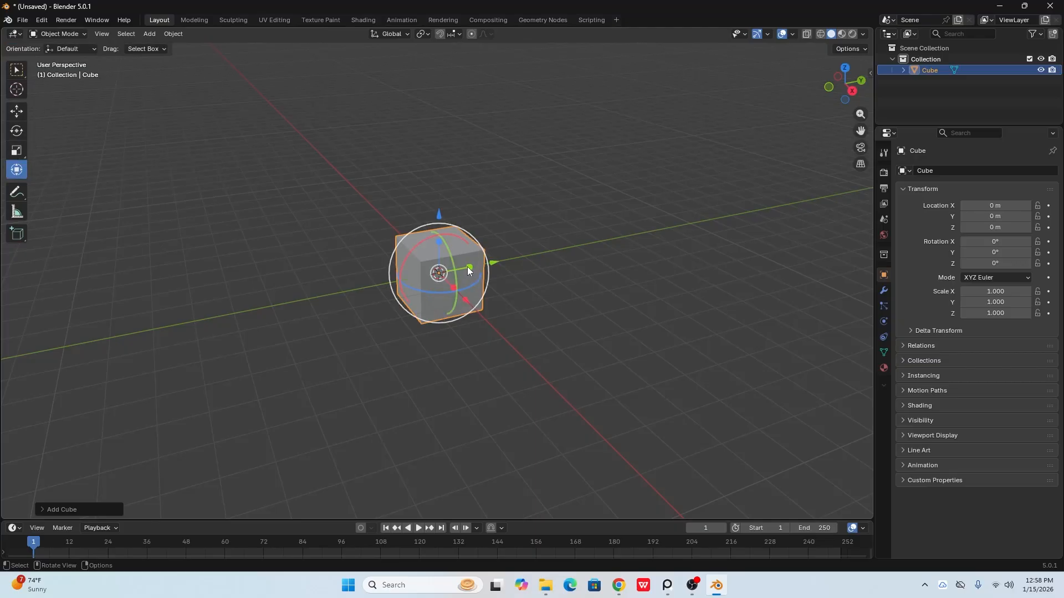
drag(470, 267, 567, 250)
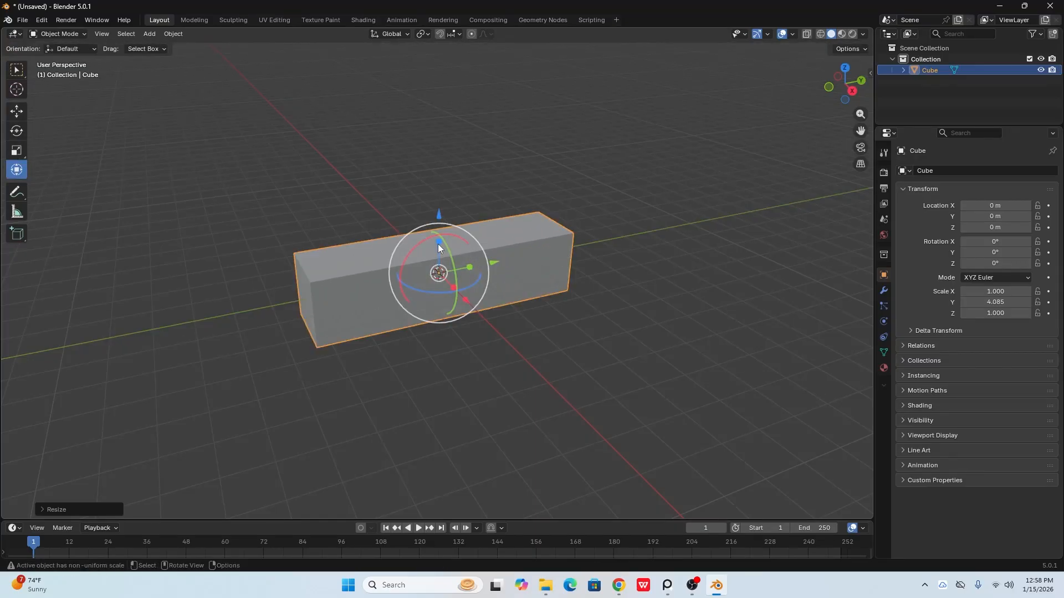
drag(438, 248, 439, 270)
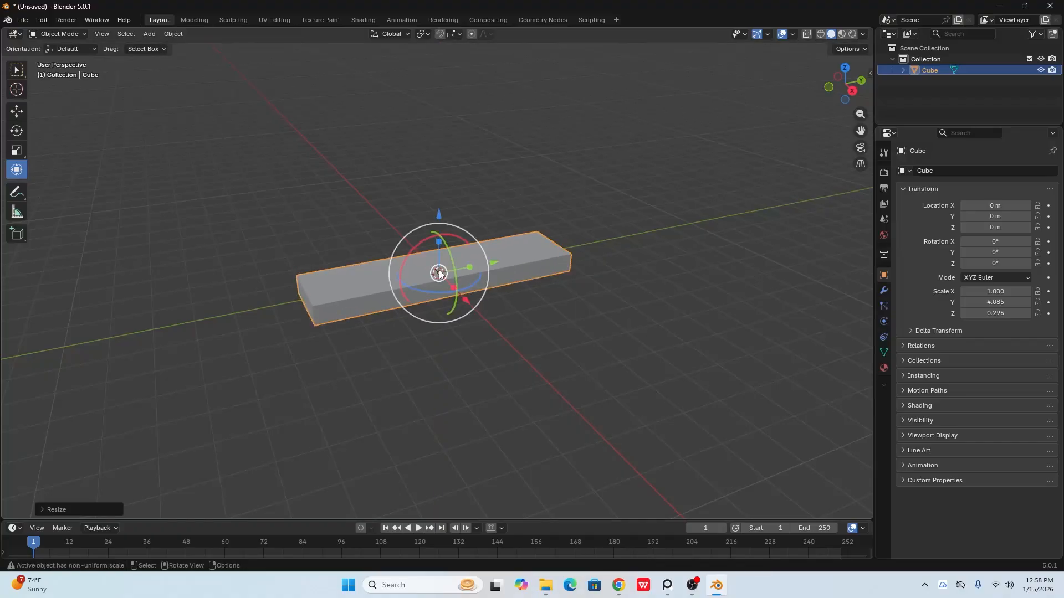
- Widen the slab to an X scale of about 2.12 and thin it to a Z scale of about 0.25
middle_drag(391, 361, 474, 391)
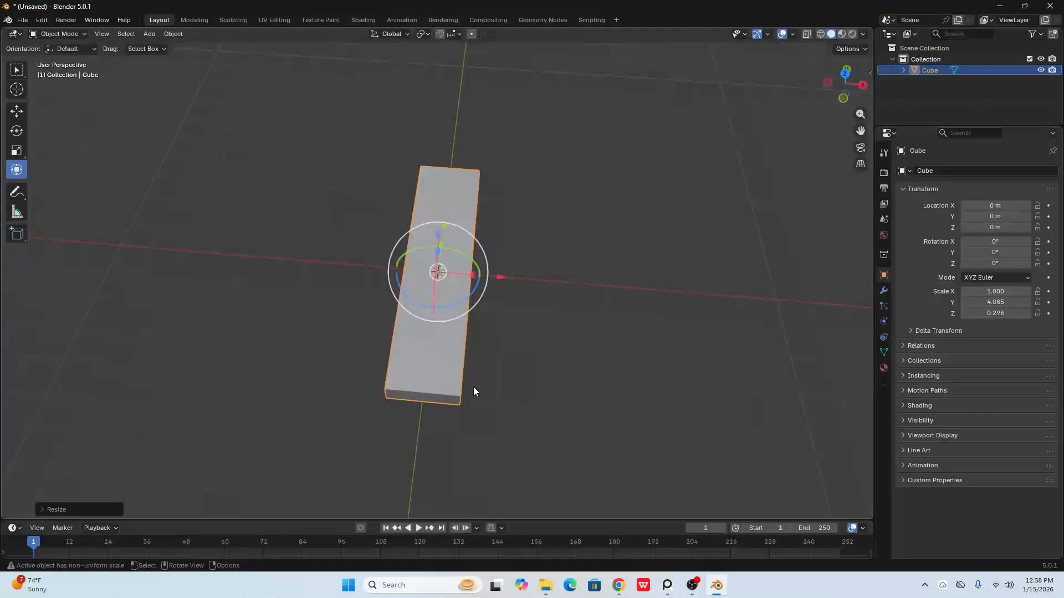
drag(474, 275, 519, 278)
middle_drag(529, 368, 431, 268)
drag(439, 239, 437, 249)
middle_drag(353, 315, 358, 342)
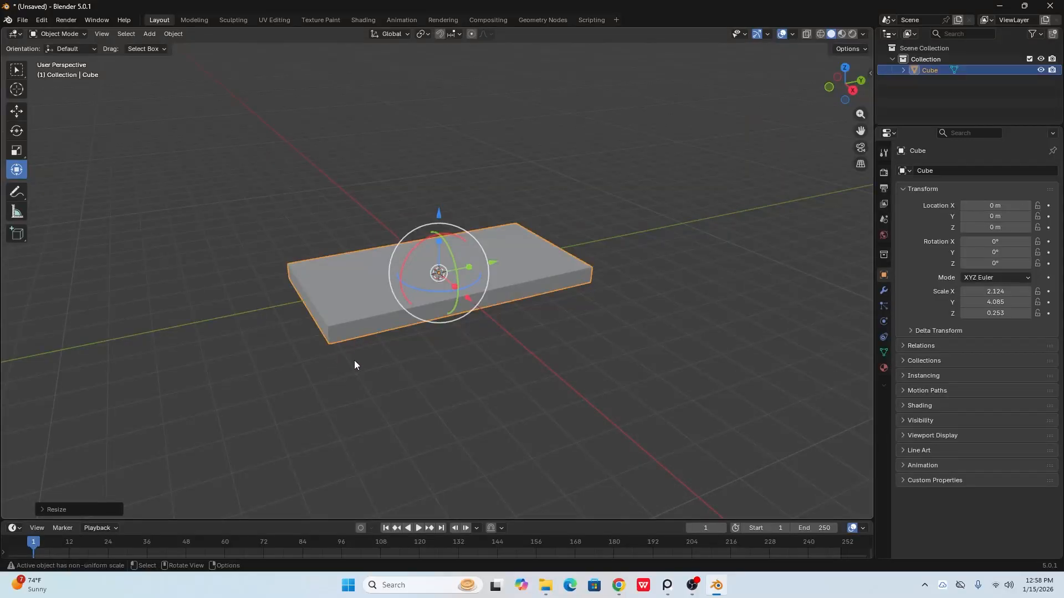
scroll(355, 365, up, 3)
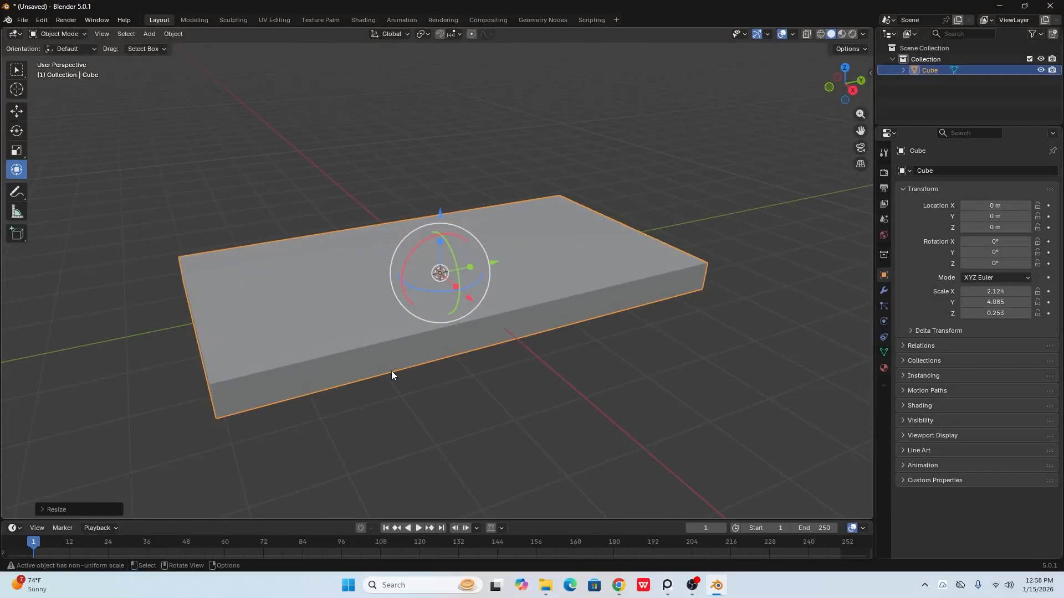
shift+middle_drag(387, 367, 353, 321)
scroll(409, 327, down, 4)
click(364, 304)
middle_drag(353, 259, 355, 370)
click(381, 261)
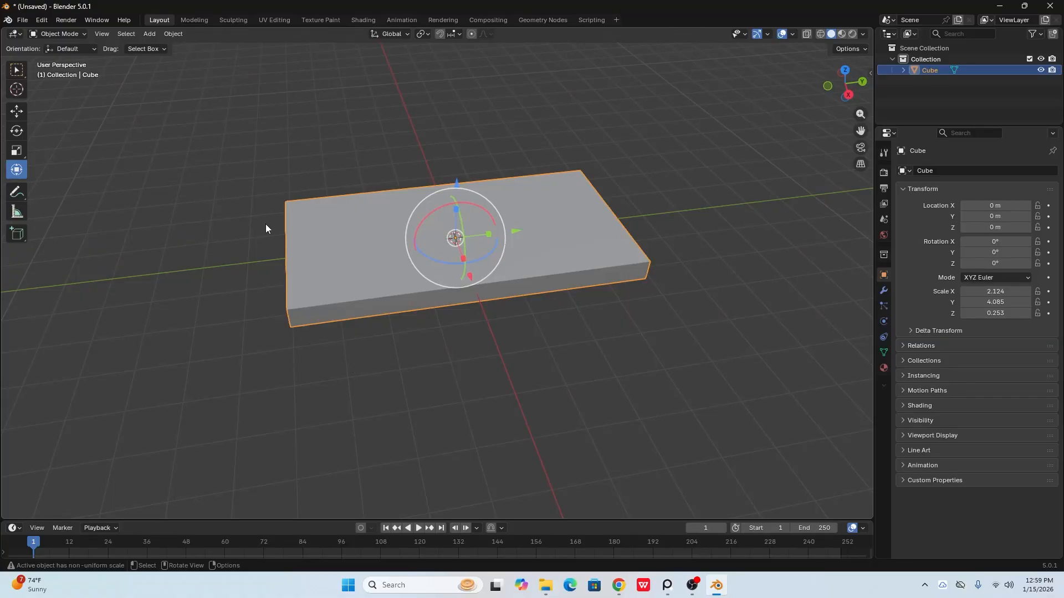
click(369, 383)
- In Edit Mode, add a single centred loop cut across the slab's width
click(347, 250)
key(Tab)
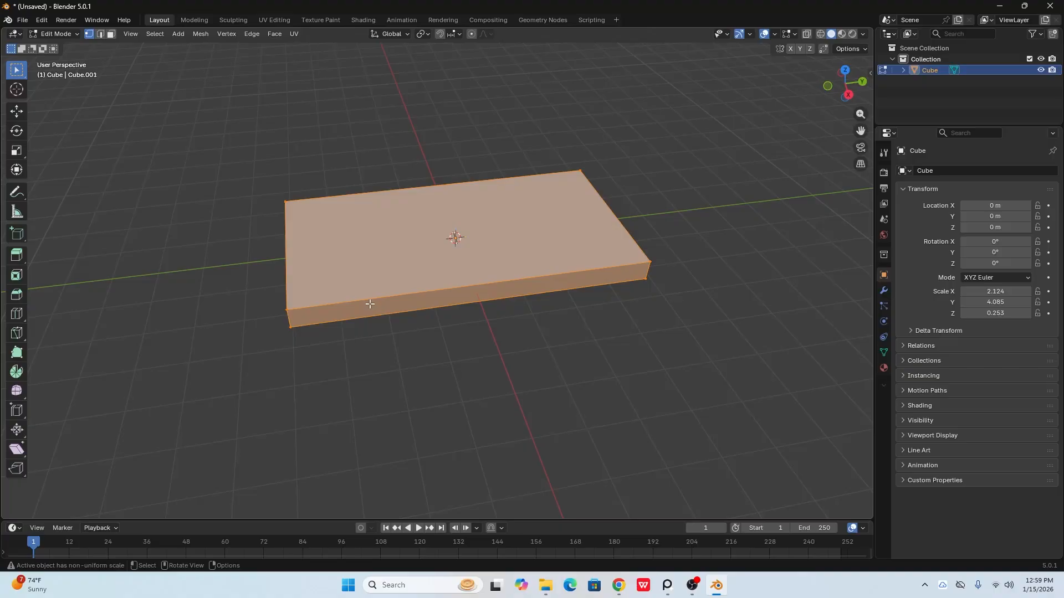
click(511, 363)
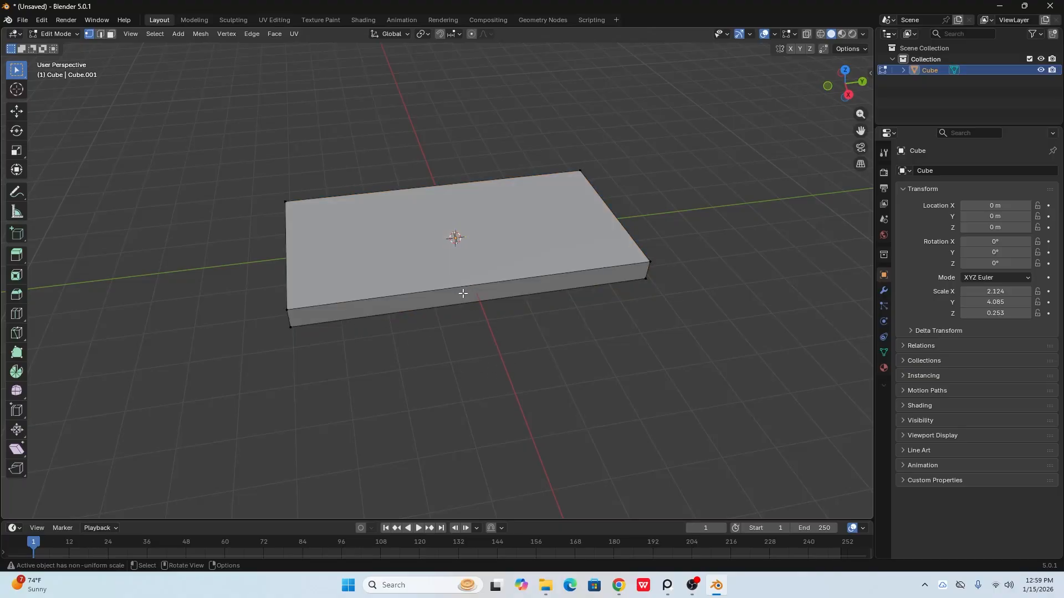
key(ctrl+r)
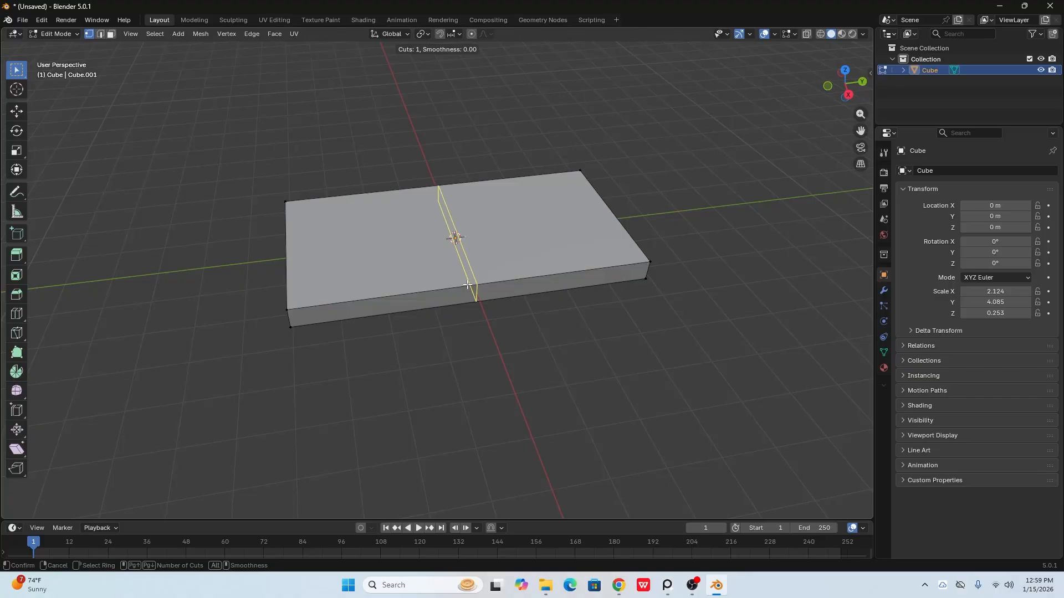
click(467, 285)
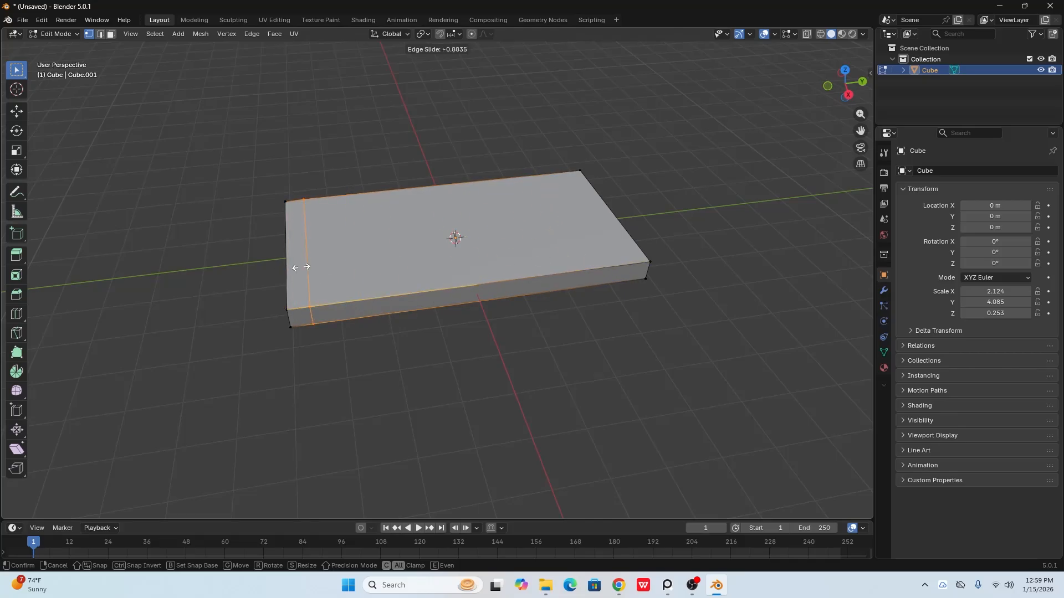
click(465, 272)
- Select the whole central crosswise edge loop and bevel it with an offset of about 0.88 m and one segment
middle_drag(449, 334, 459, 199)
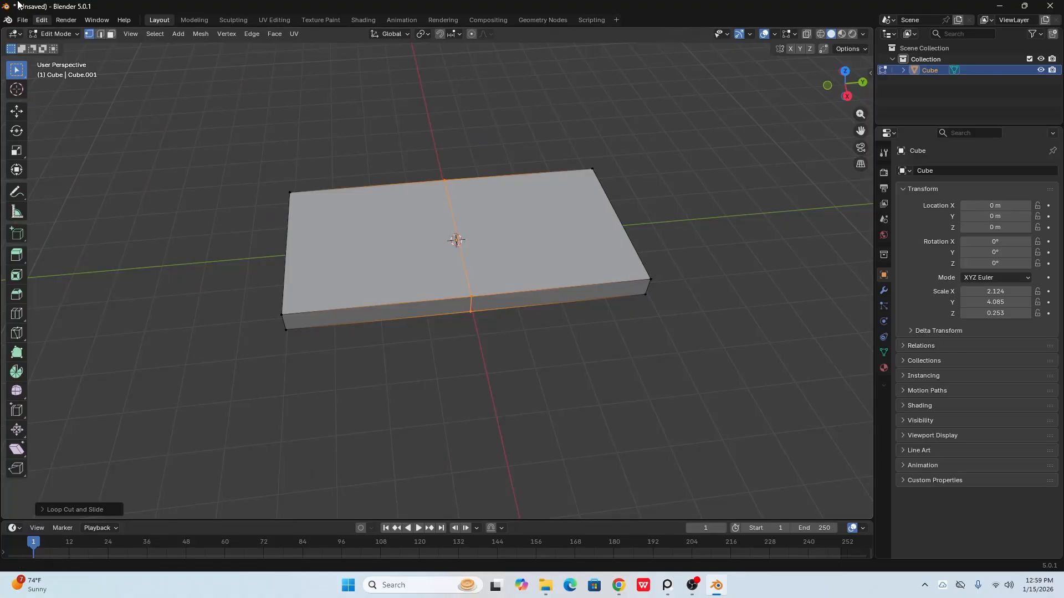
click(101, 33)
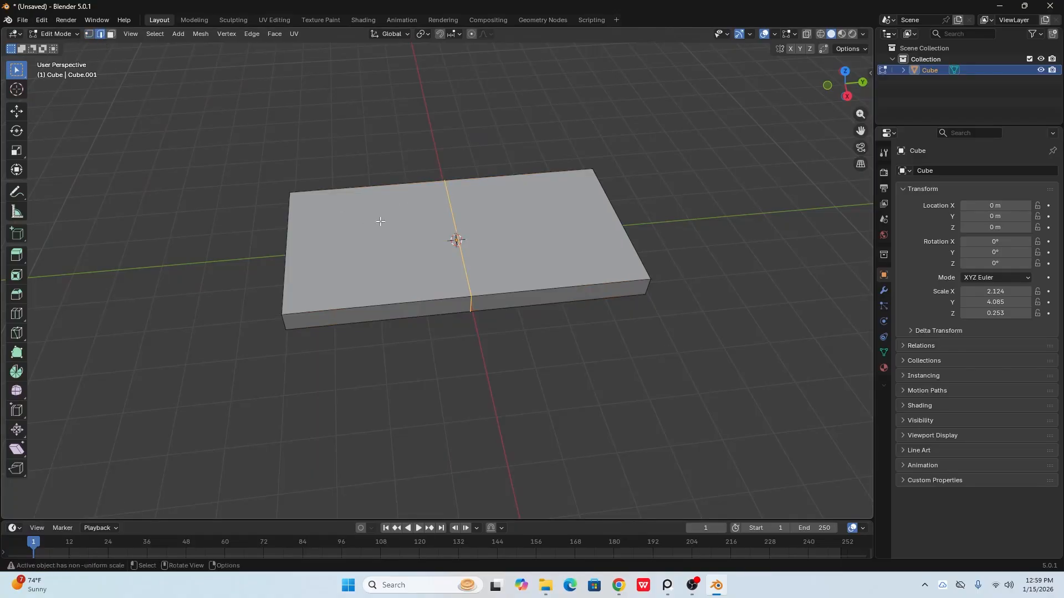
click(453, 214)
middle_drag(452, 294, 455, 192)
shift+click(449, 207)
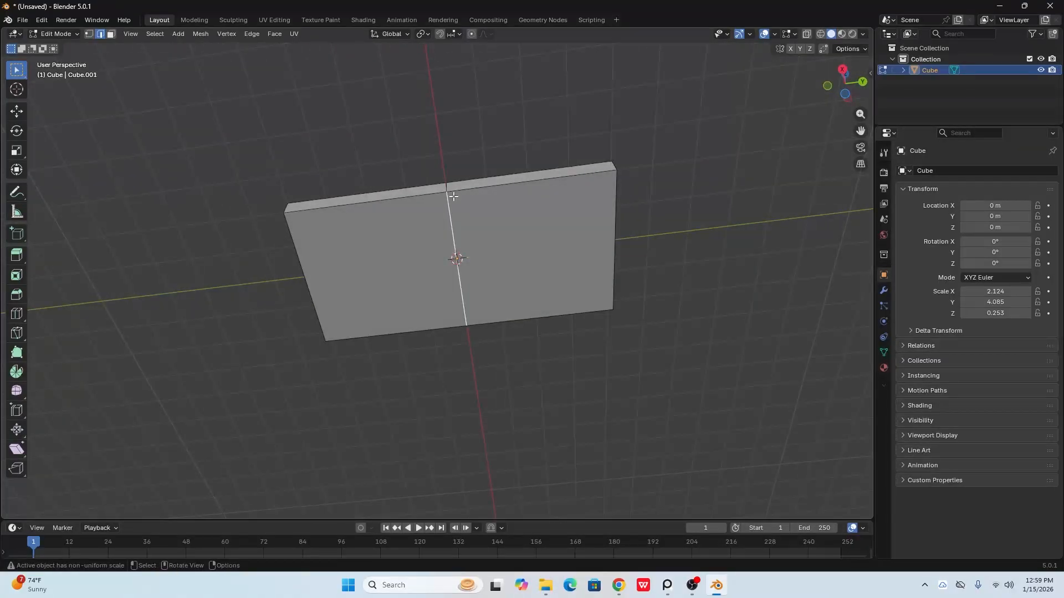
drag(452, 218, 450, 225)
drag(488, 357, 422, 166)
middle_drag(476, 232, 273, 171)
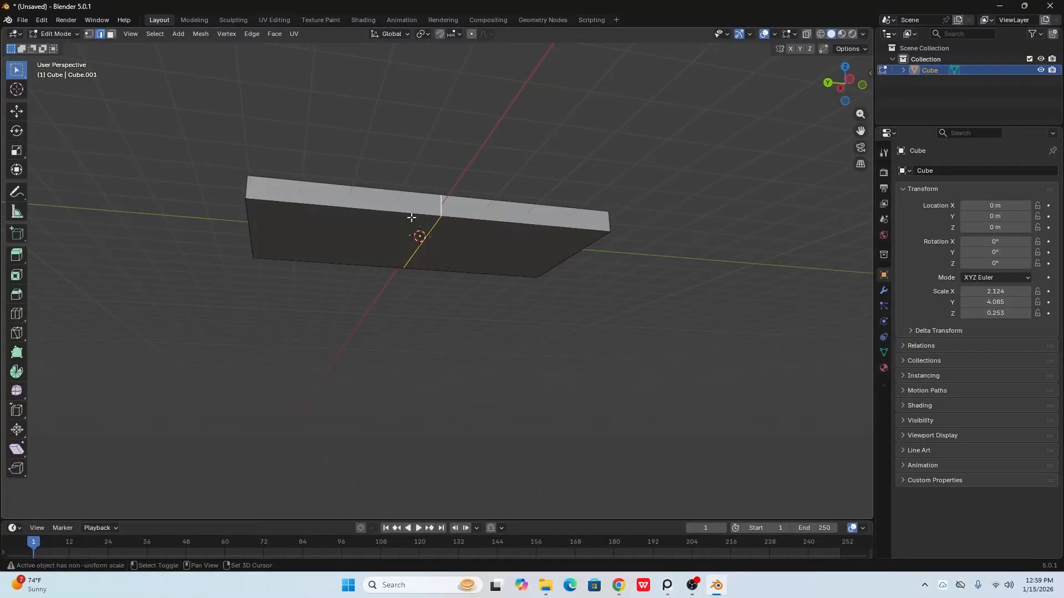
middle_drag(441, 205, 595, 280)
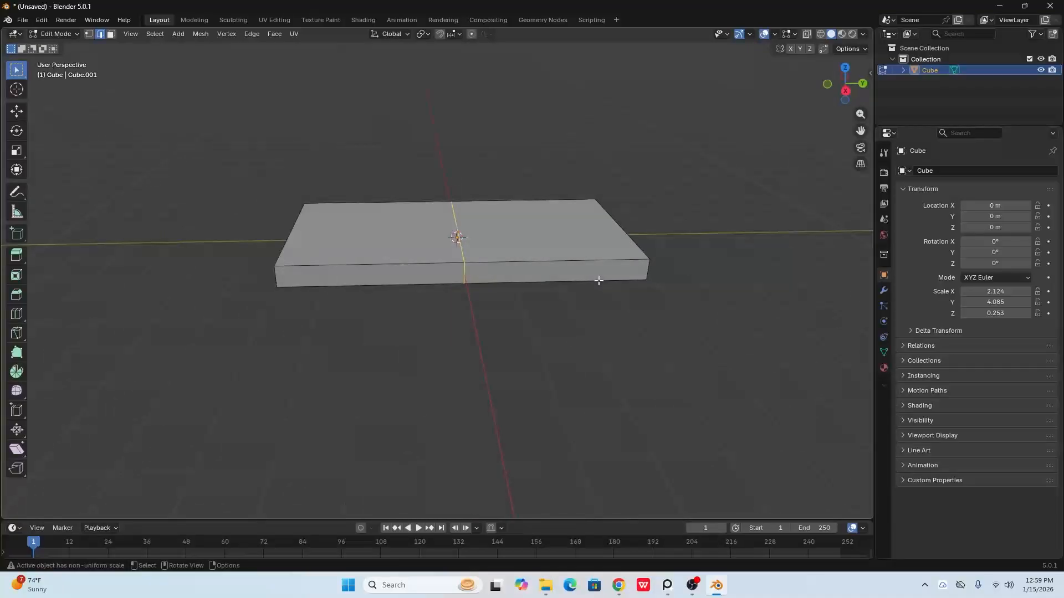
key(ctrl+b)
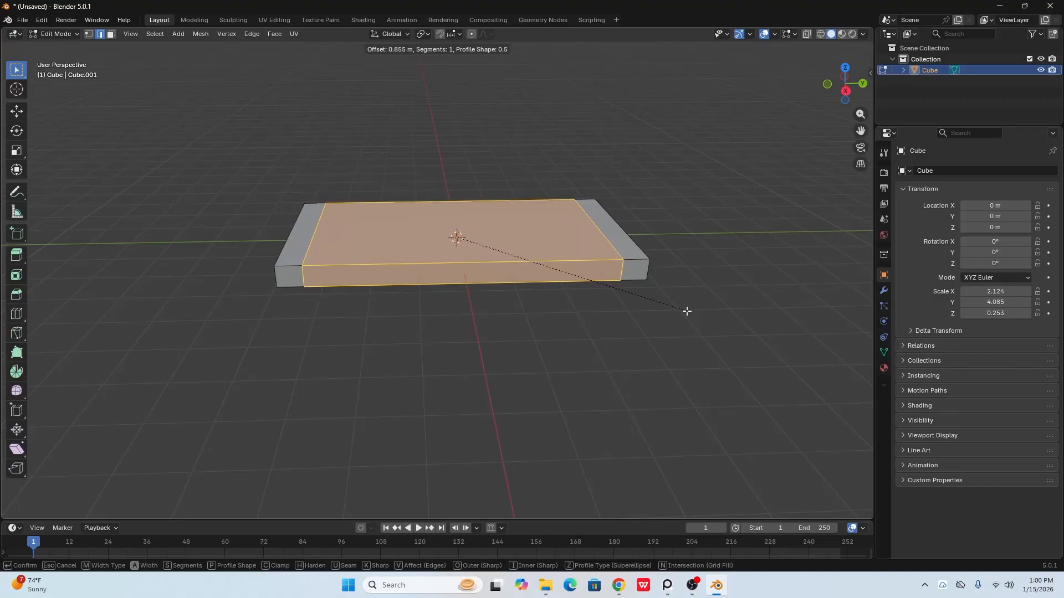
scroll(684, 311, up, 3)
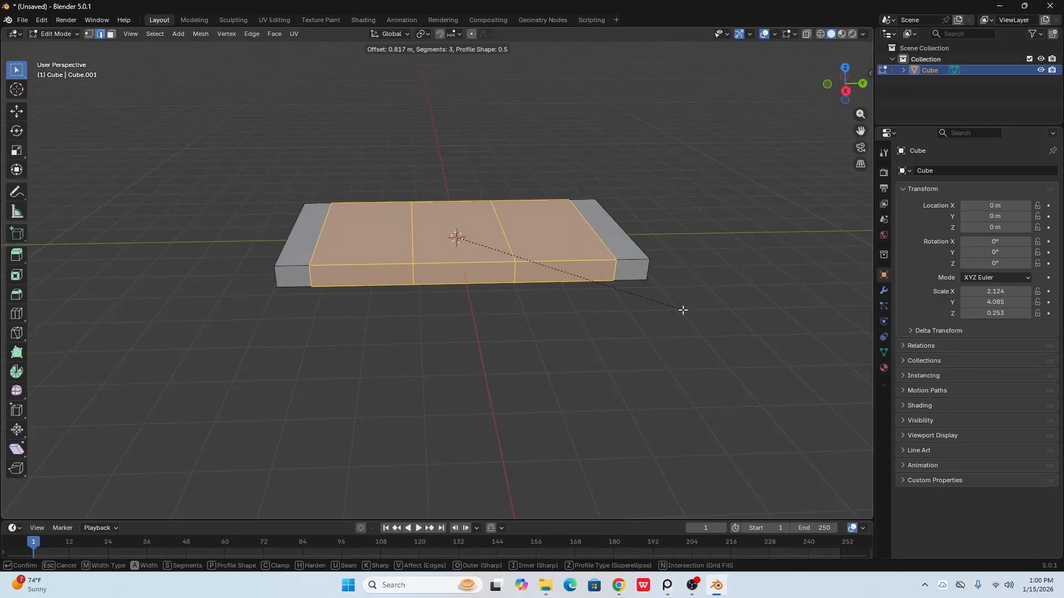
scroll(684, 310, down, 2)
scroll(683, 310, up, 2)
scroll(684, 310, up, 1)
scroll(683, 311, down, 4)
scroll(683, 311, up, 3)
scroll(682, 311, down, 3)
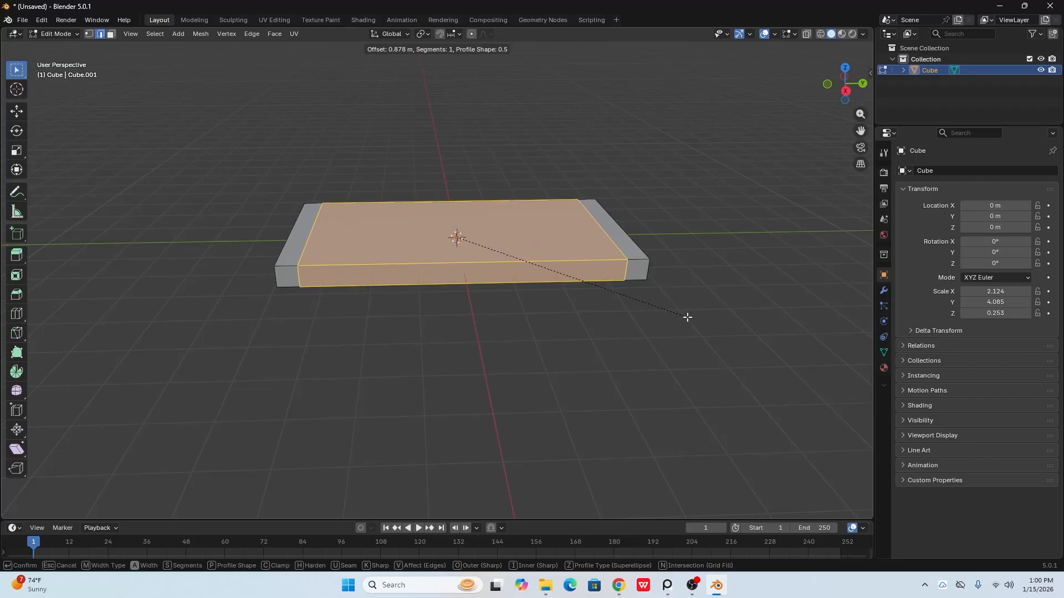
click(686, 317)
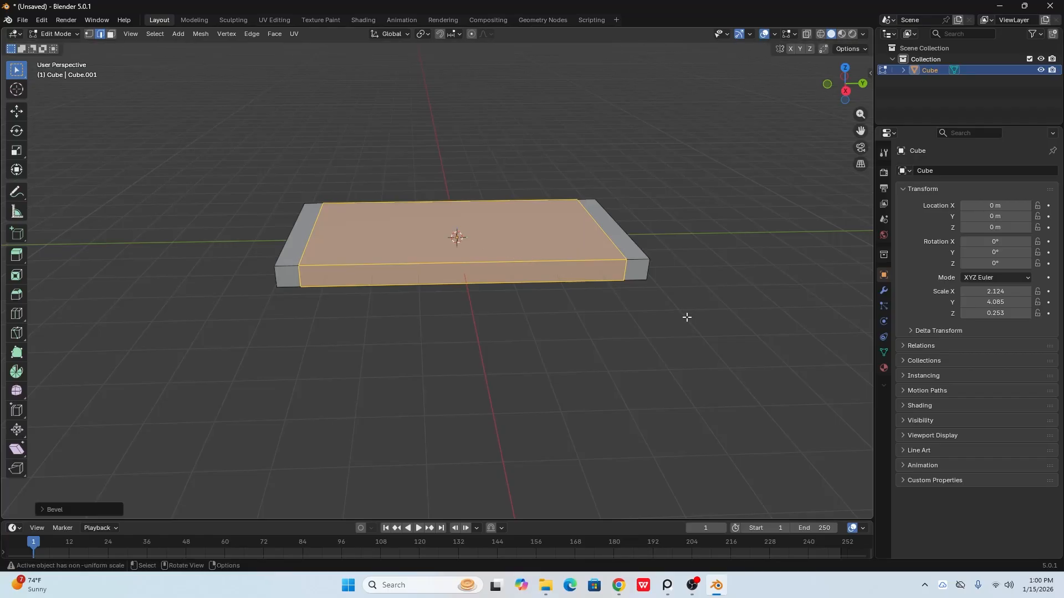
- Add a centred loop cut running lengthwise along the slab
middle_drag(339, 328, 239, 359)
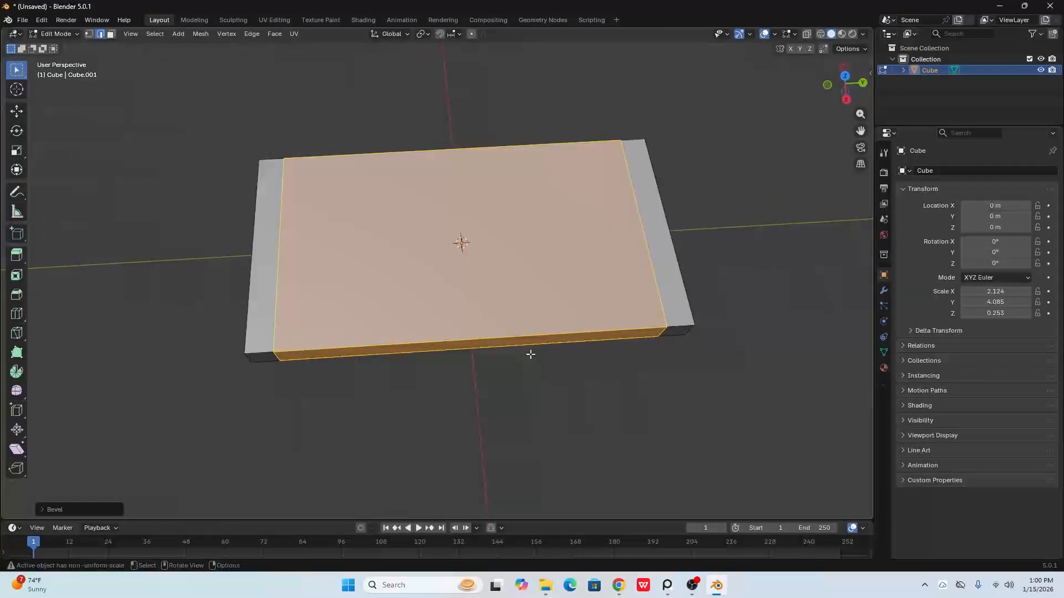
middle_drag(355, 366, 415, 320)
scroll(560, 280, down, 2)
middle_drag(528, 330, 539, 325)
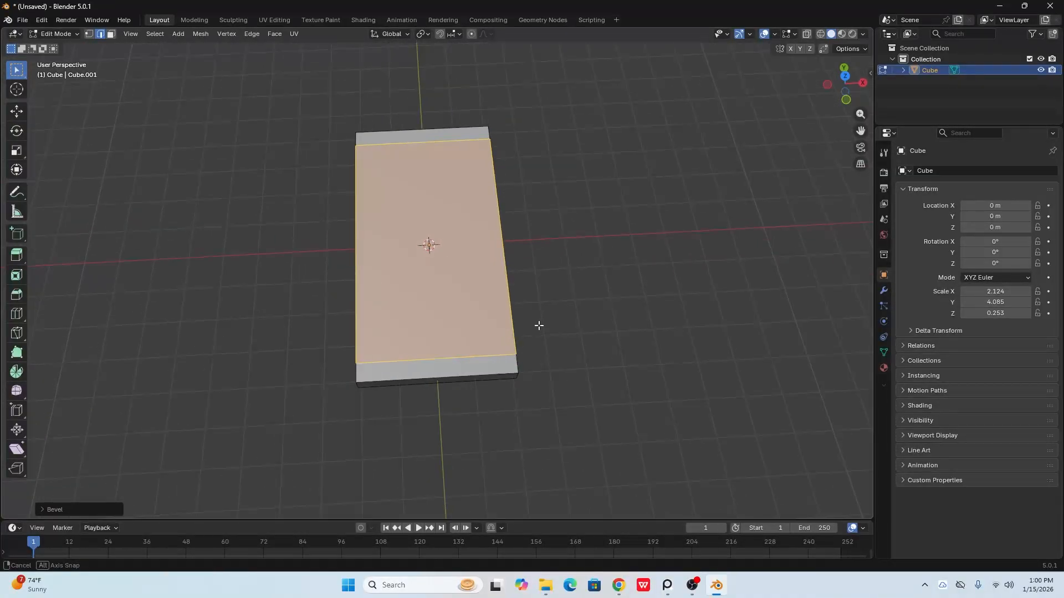
click(600, 323)
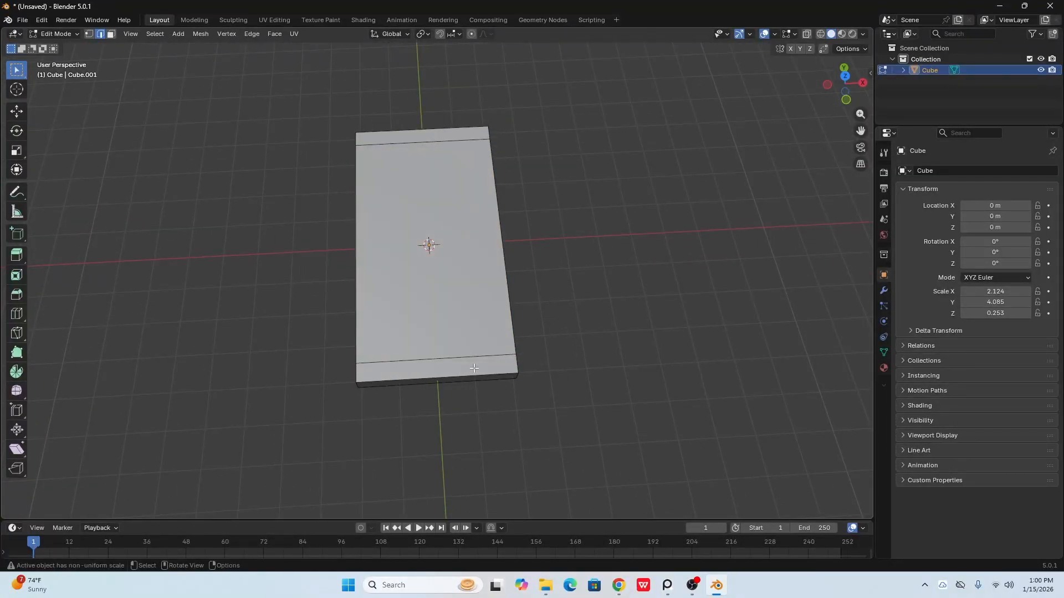
key(ctrl+r)
click(439, 363)
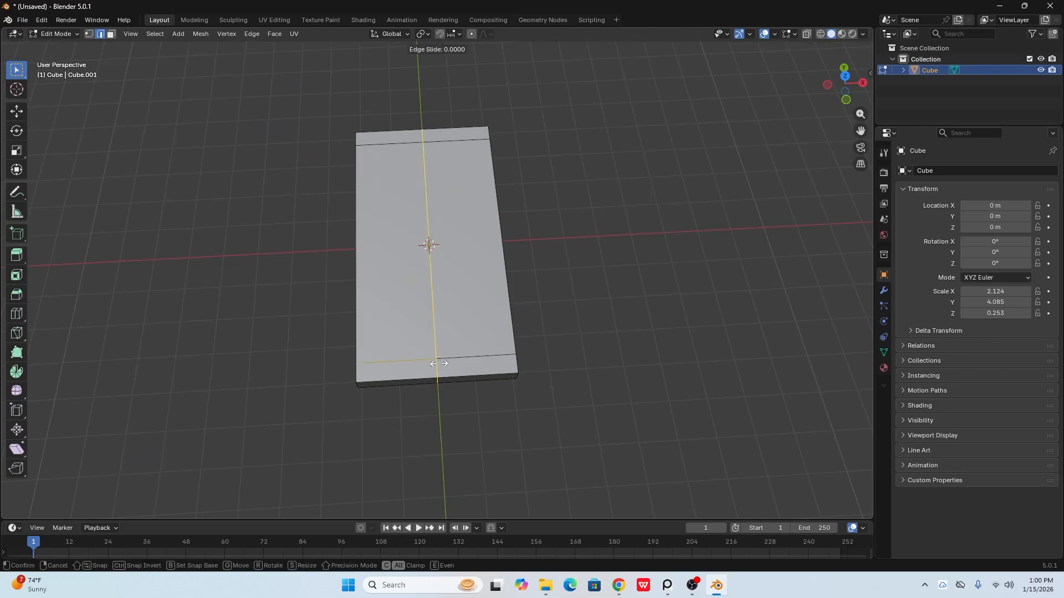
right_click(439, 364)
- Bevel the lengthwise edge loop with an offset of about 0.79 m and one segment
middle_drag(495, 393, 480, 355)
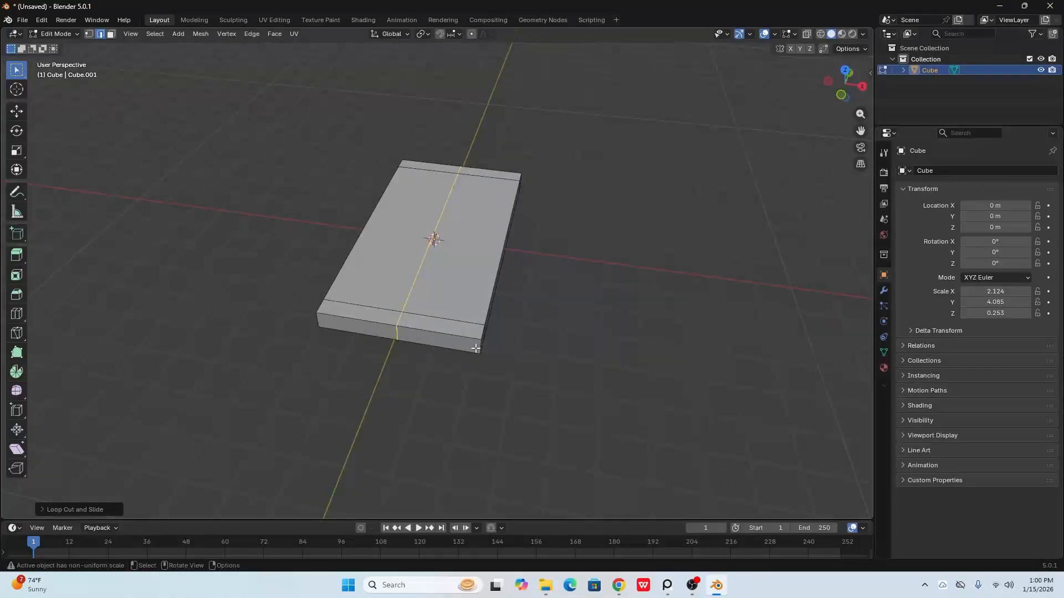
key(ctrl+b)
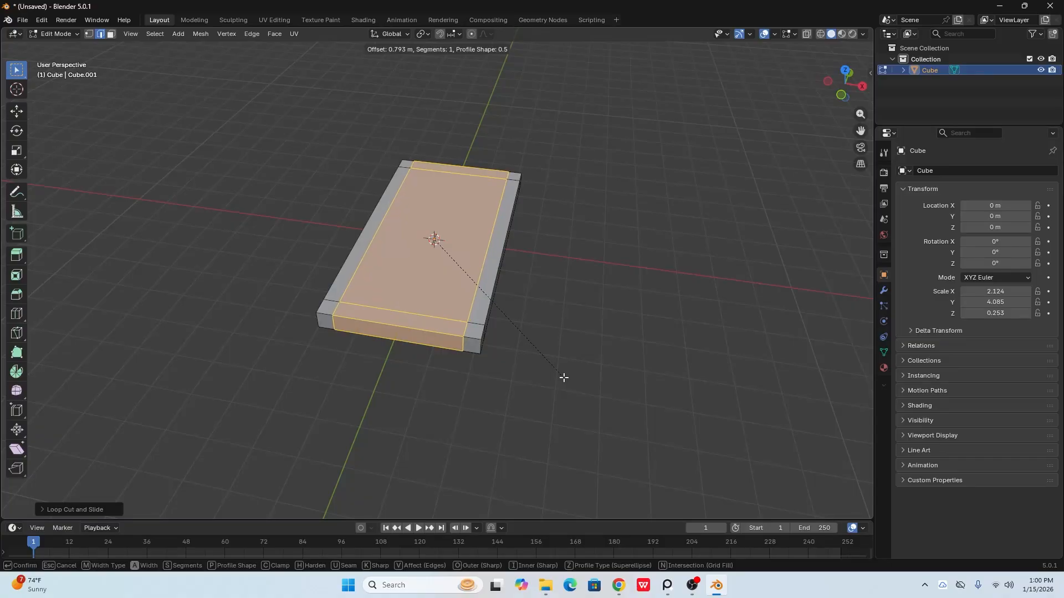
click(564, 377)
- Select the four small corner faces on the slab's underside in face select mode
middle_drag(539, 373, 438, 191)
click(517, 383)
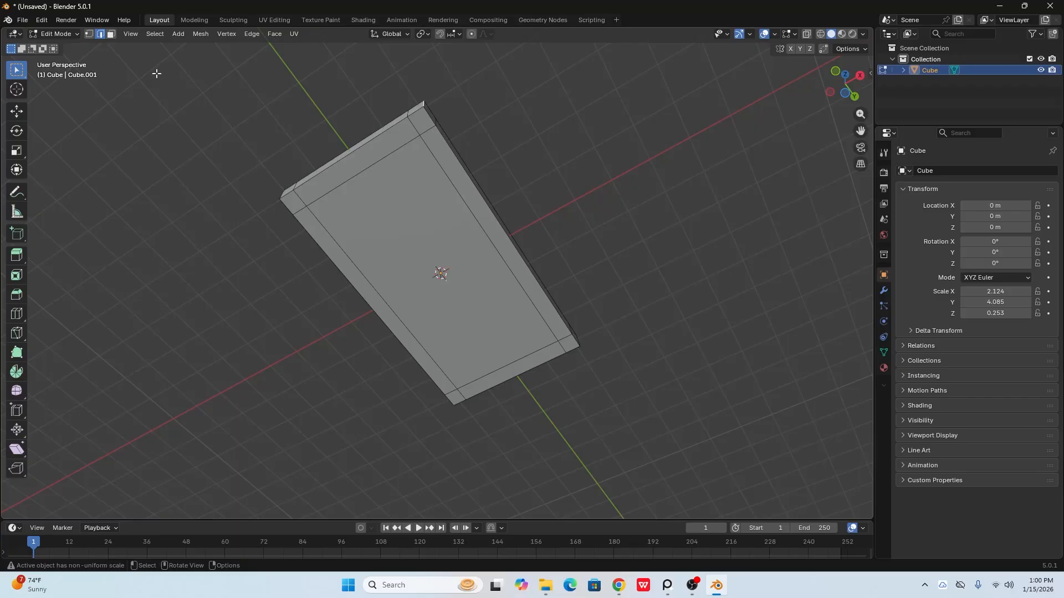
click(111, 34)
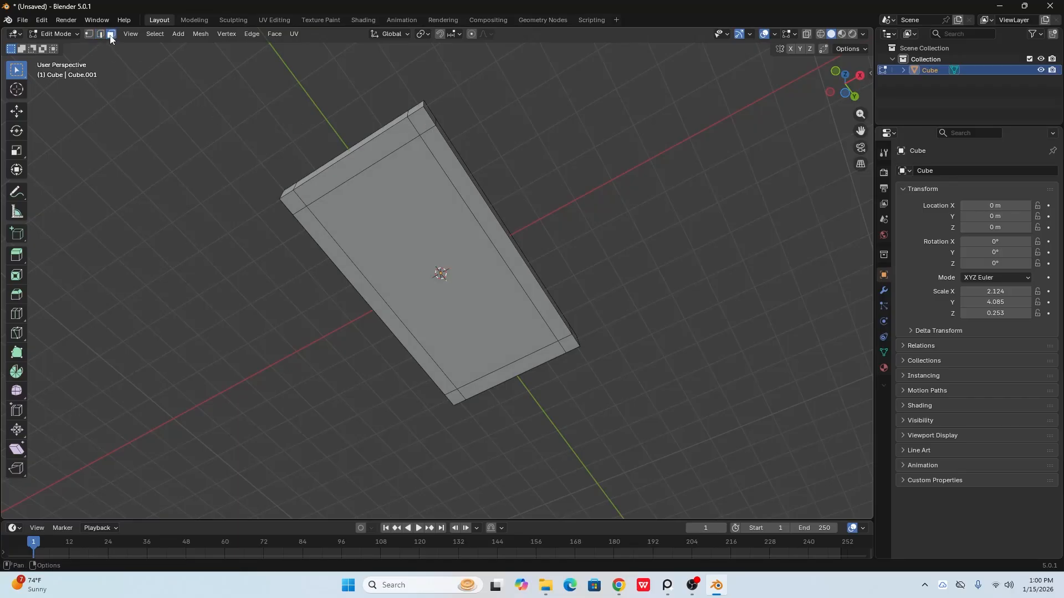
click(419, 121)
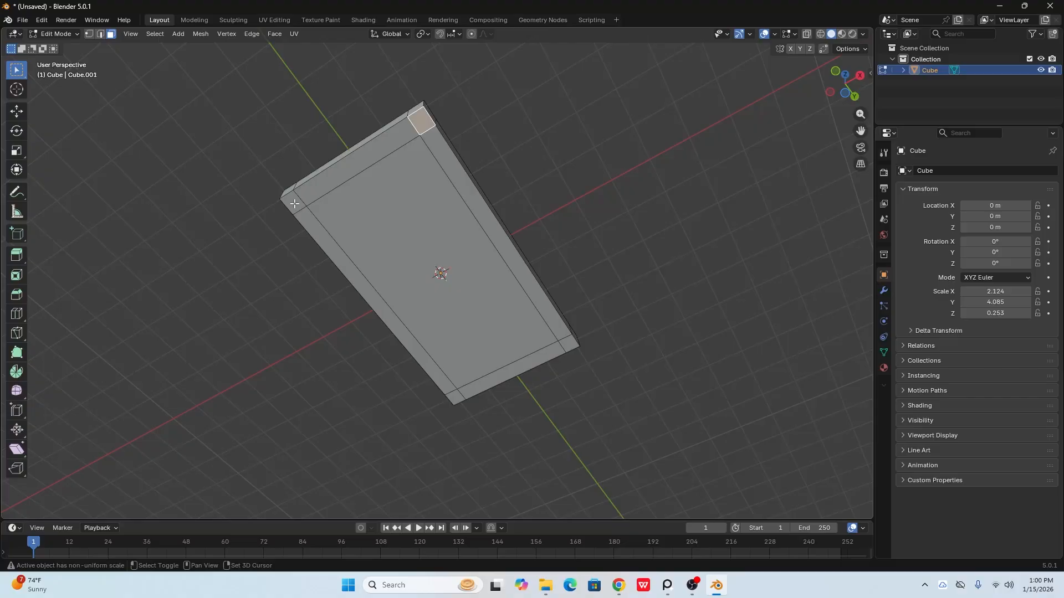
shift+click(293, 203)
shift+click(456, 397)
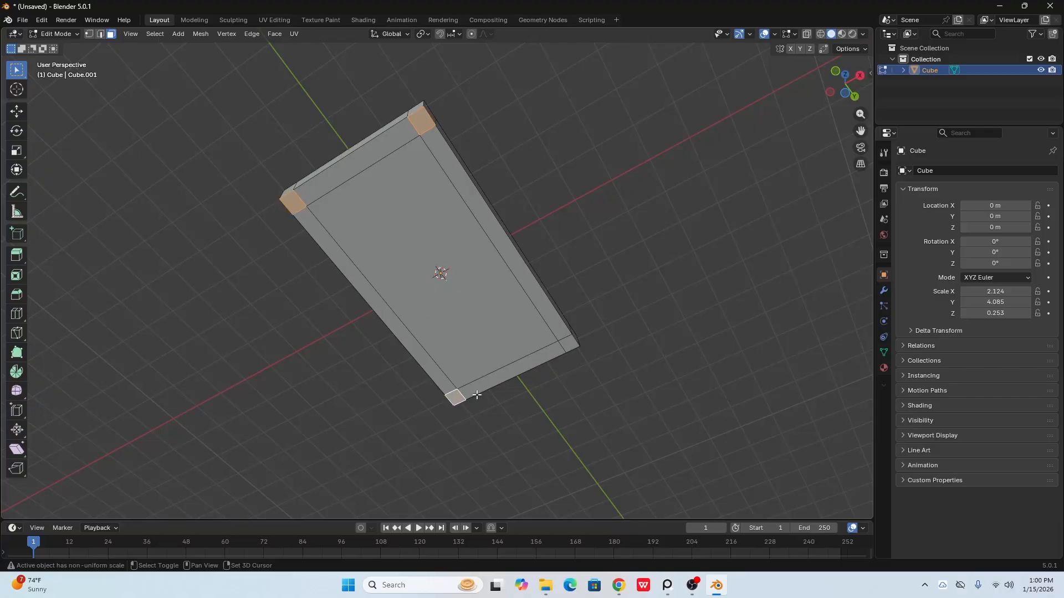
shift+click(568, 346)
middle_drag(569, 346, 478, 319)
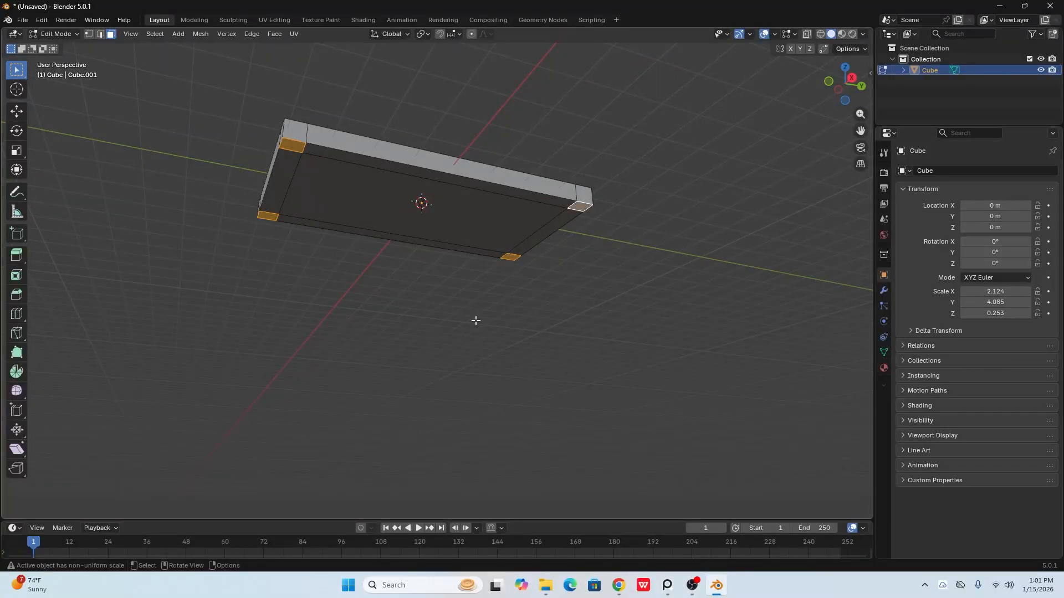
key(ctrl+e)
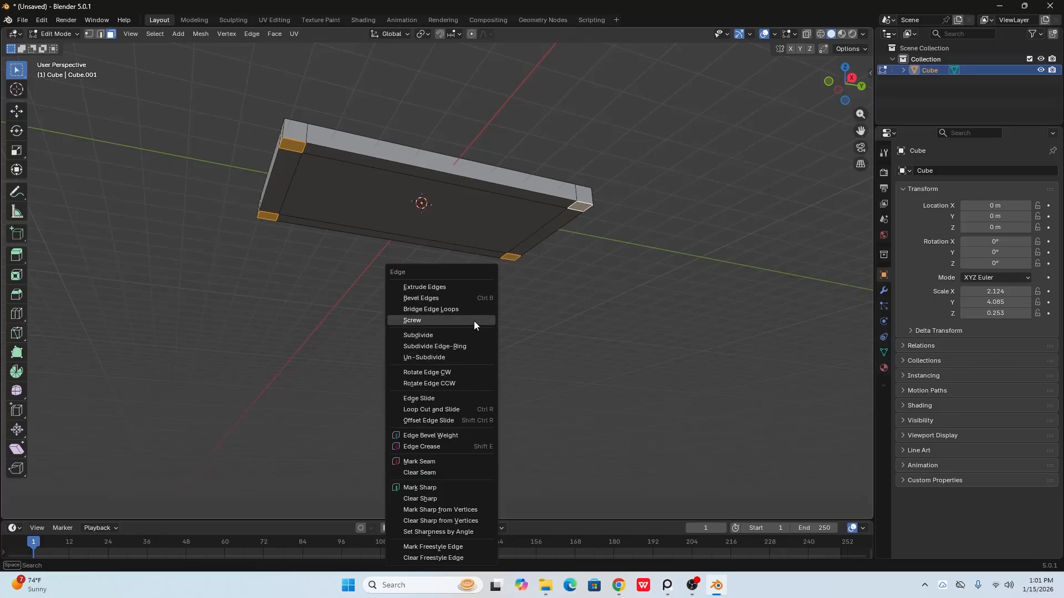
key(Down)
key(Down)
key(Down)
key(Down)
key(Down)
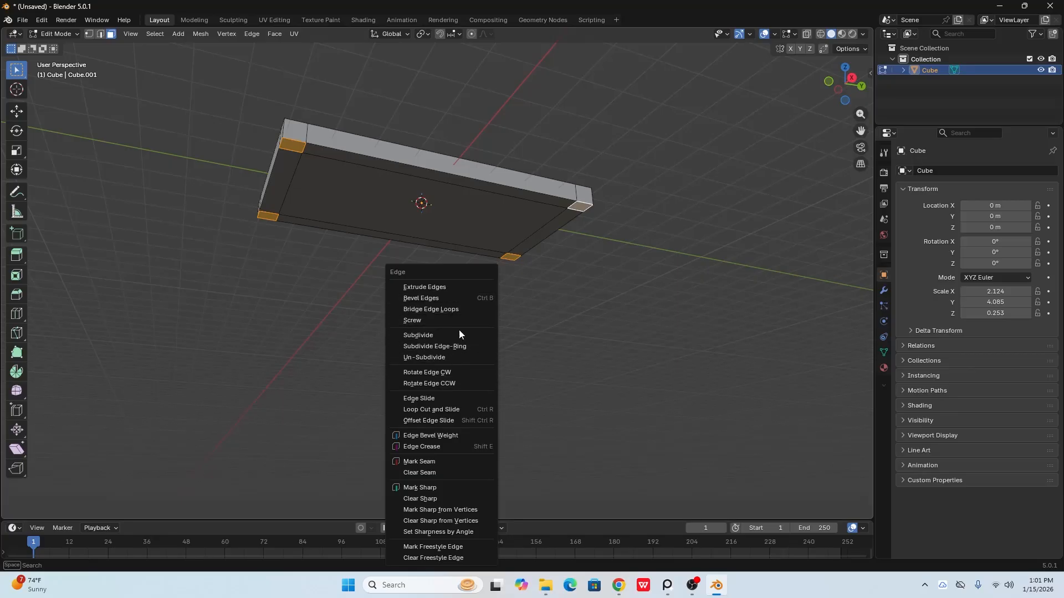
click(543, 323)
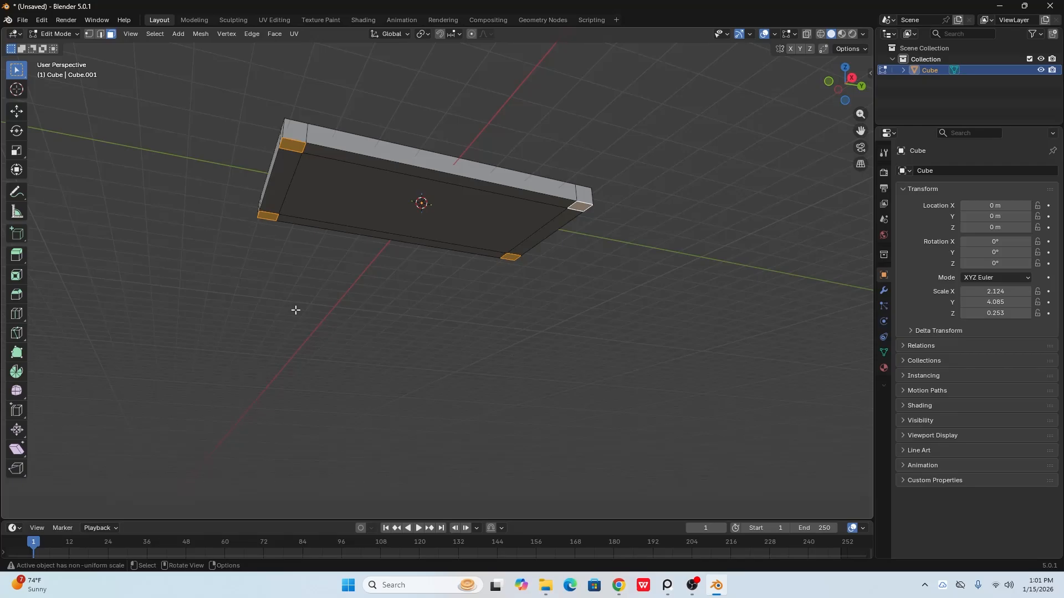
- Extrude the four selected corner faces about 3.27 m downward along the global Z axis to form the table legs
key(e)
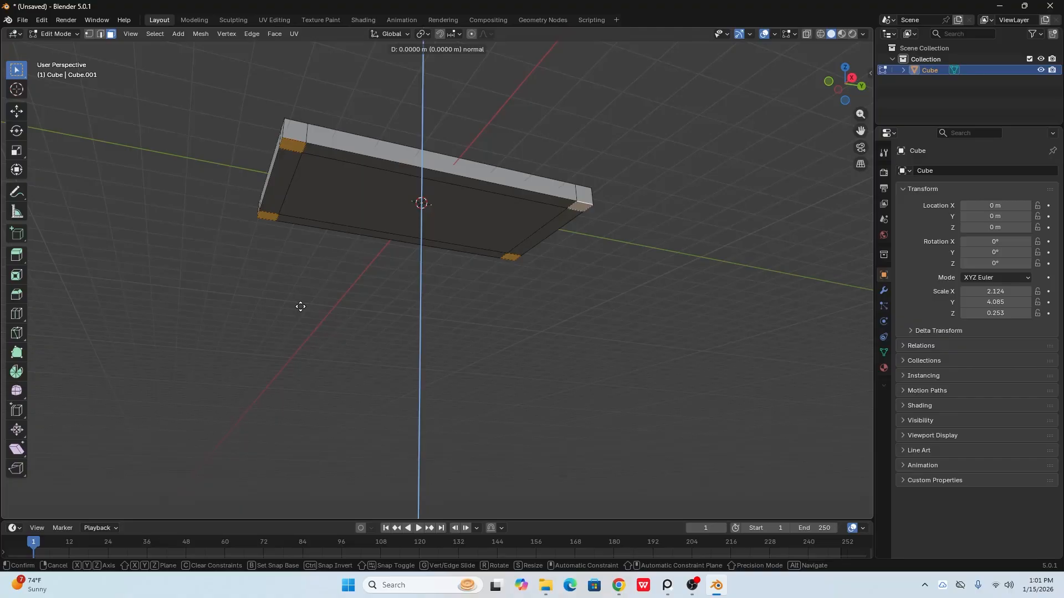
key(z)
key(z)
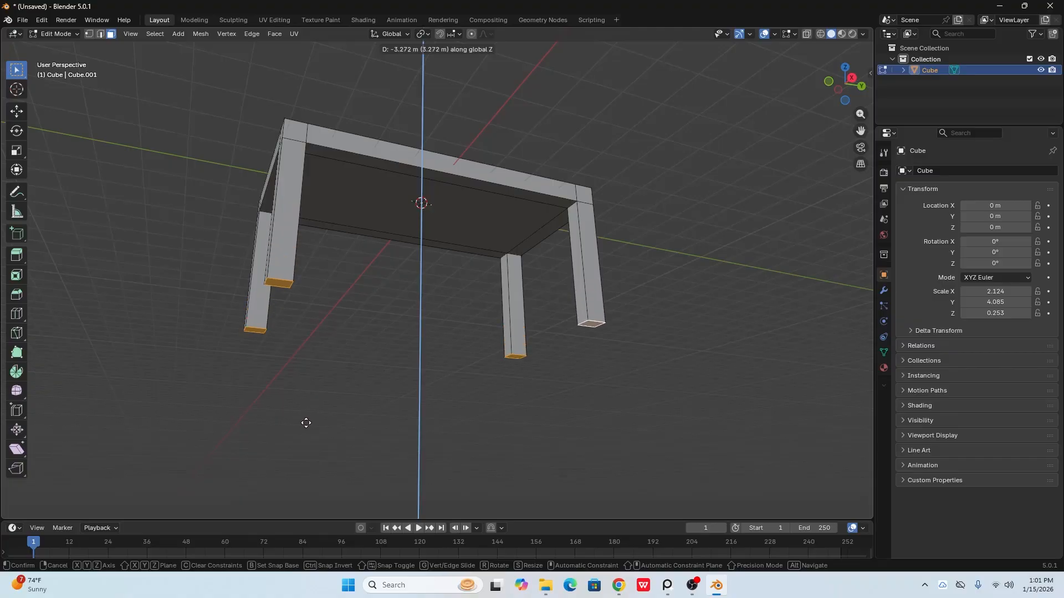
click(306, 425)
- Examine the table's top and its four legs from several sides and from farther away
middle_drag(314, 423, 379, 385)
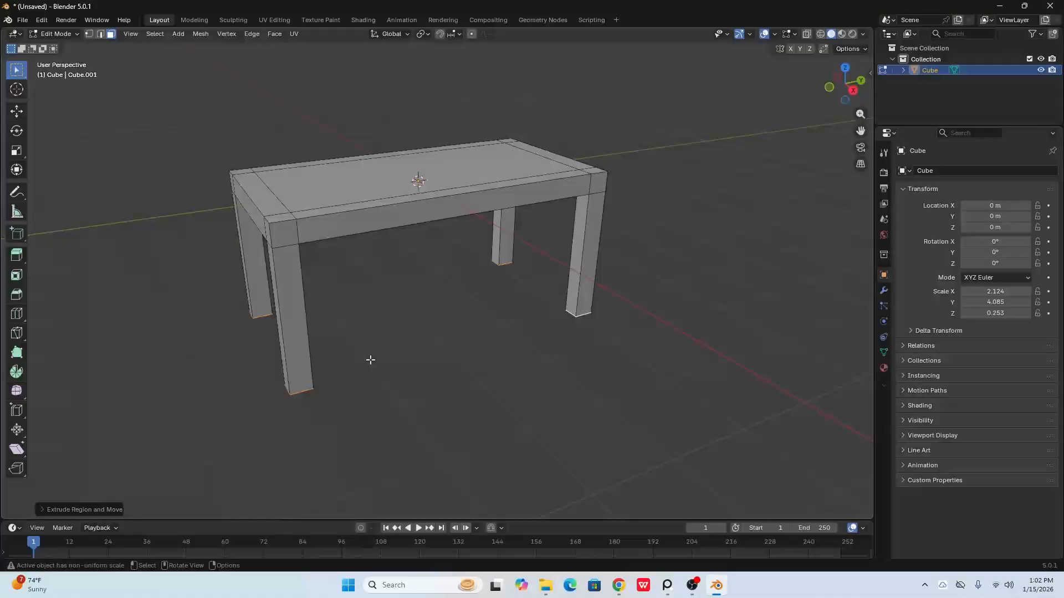
mouse_move(370, 366)
middle_down()
mouse_move(377, 347)
mouse_move(385, 351)
middle_up()
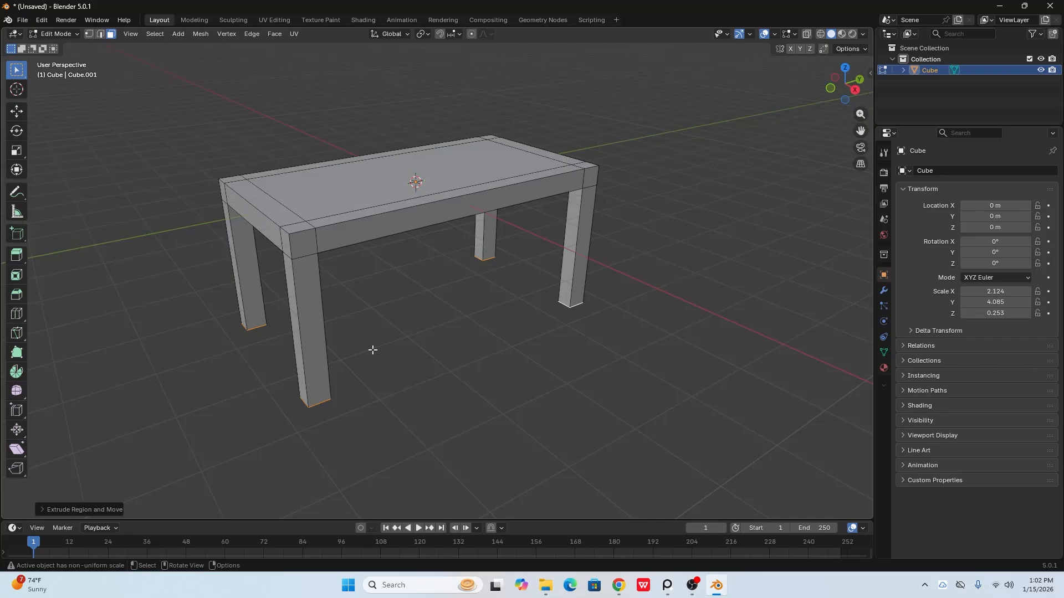
middle_drag(382, 333, 362, 337)
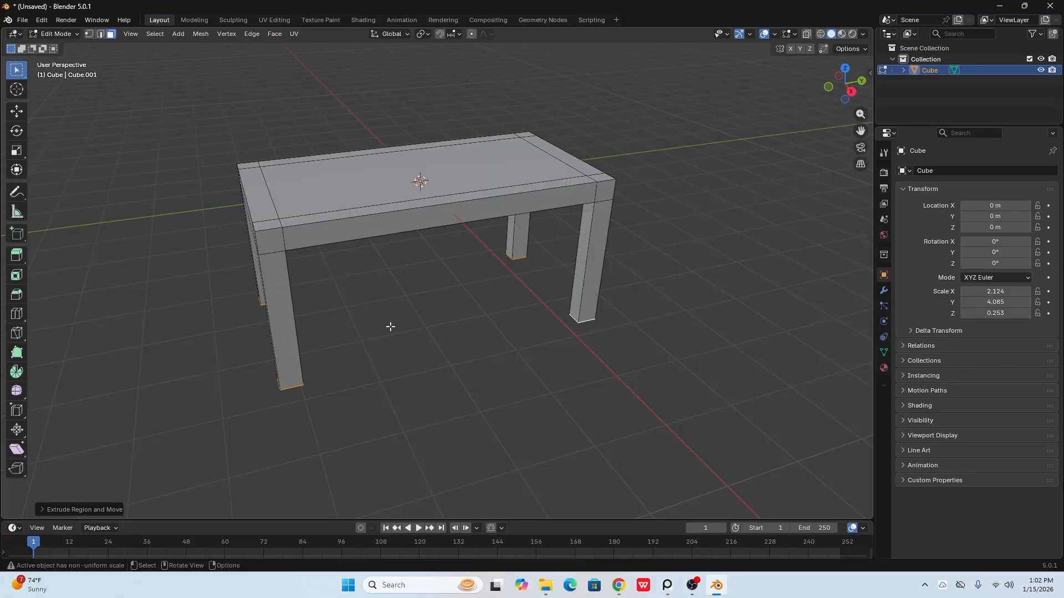
middle_drag(389, 325, 400, 323)
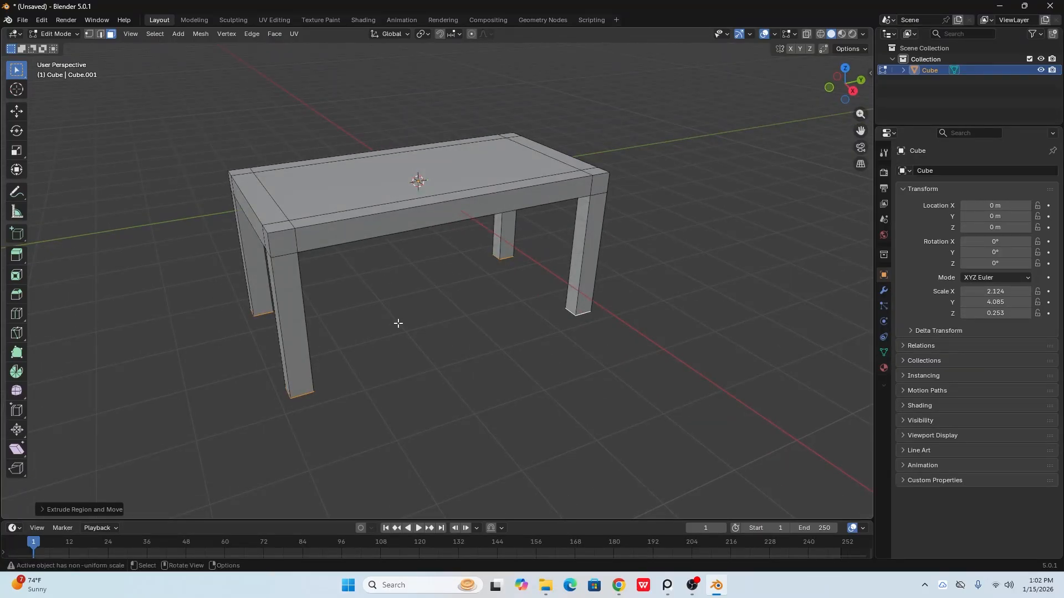
middle_drag(398, 323, 552, 341)
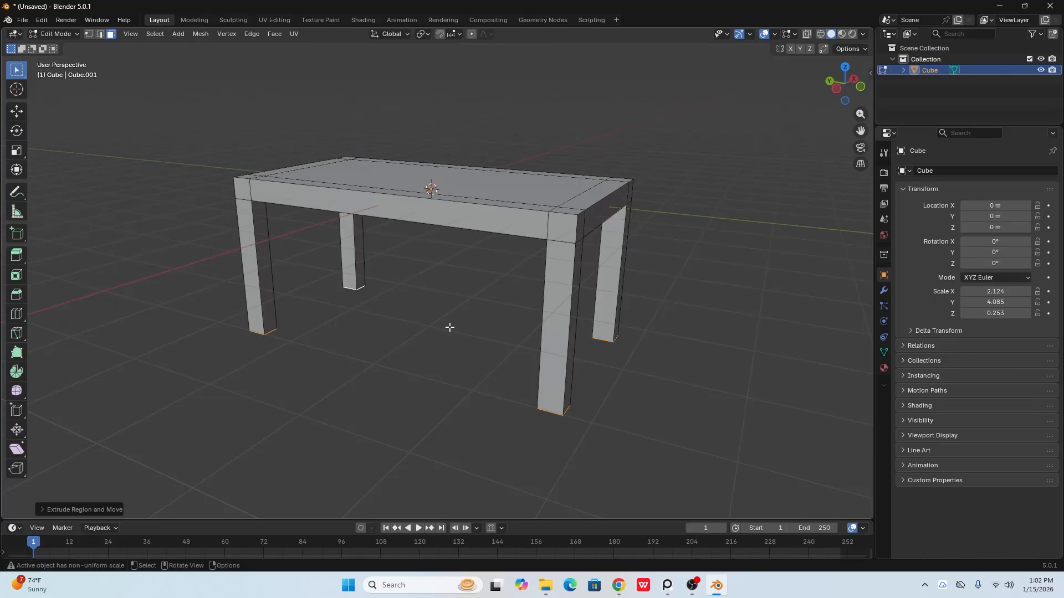
middle_drag(450, 327, 404, 341)
scroll(347, 325, down, 2)
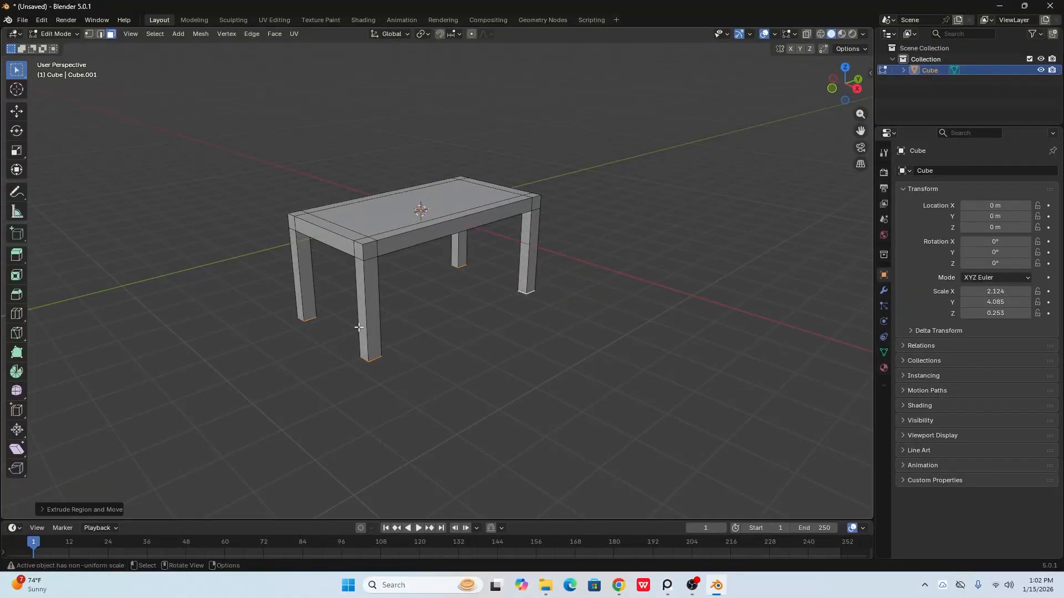
middle_drag(434, 303, 397, 290)
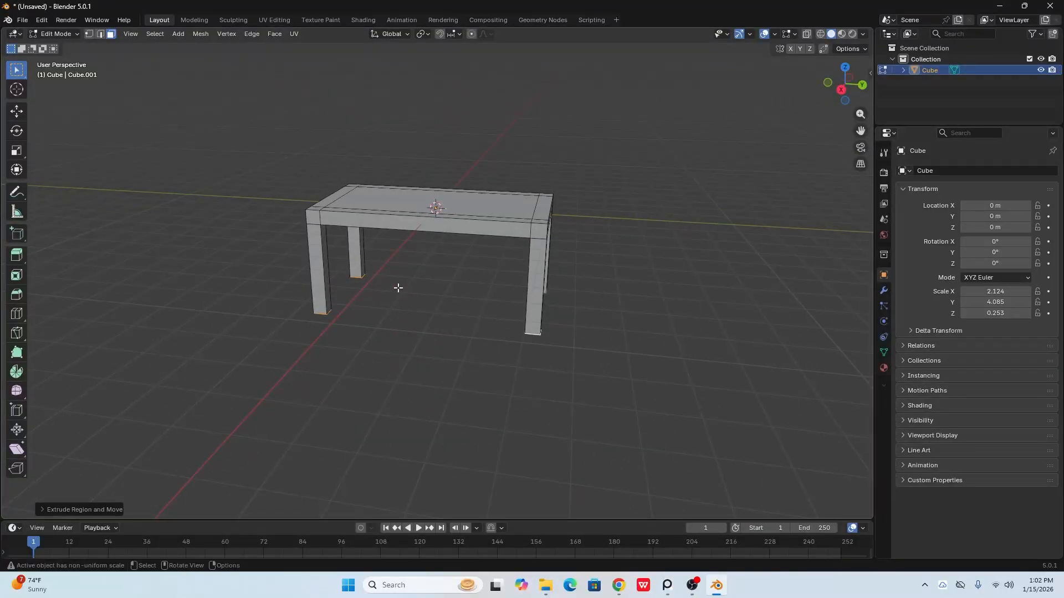
middle_drag(518, 285, 466, 293)
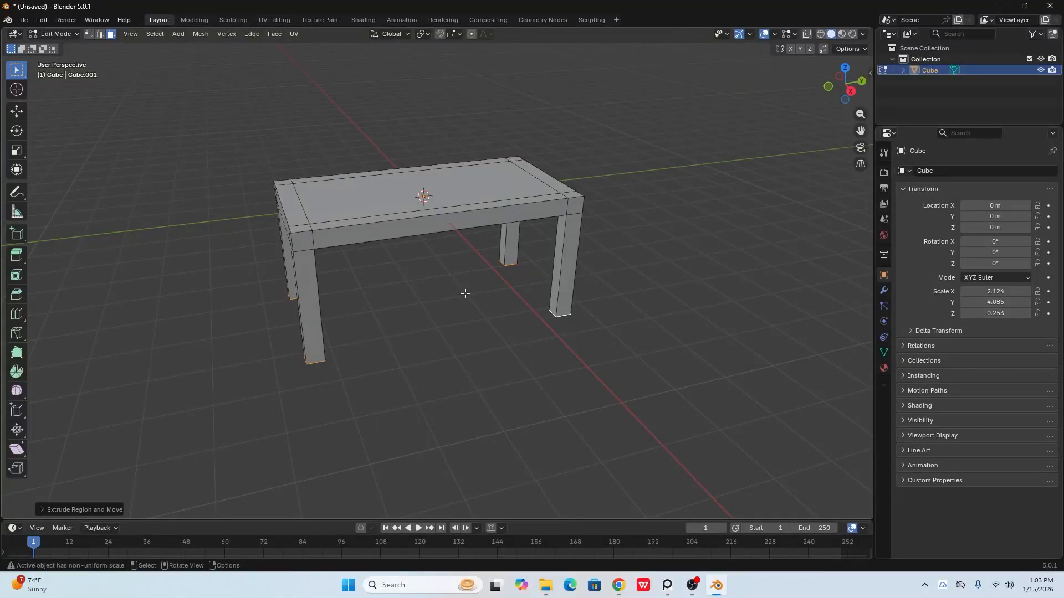
mouse_move(457, 312)
middle_down()
mouse_move(441, 316)
mouse_move(494, 294)
mouse_move(467, 306)
middle_up()
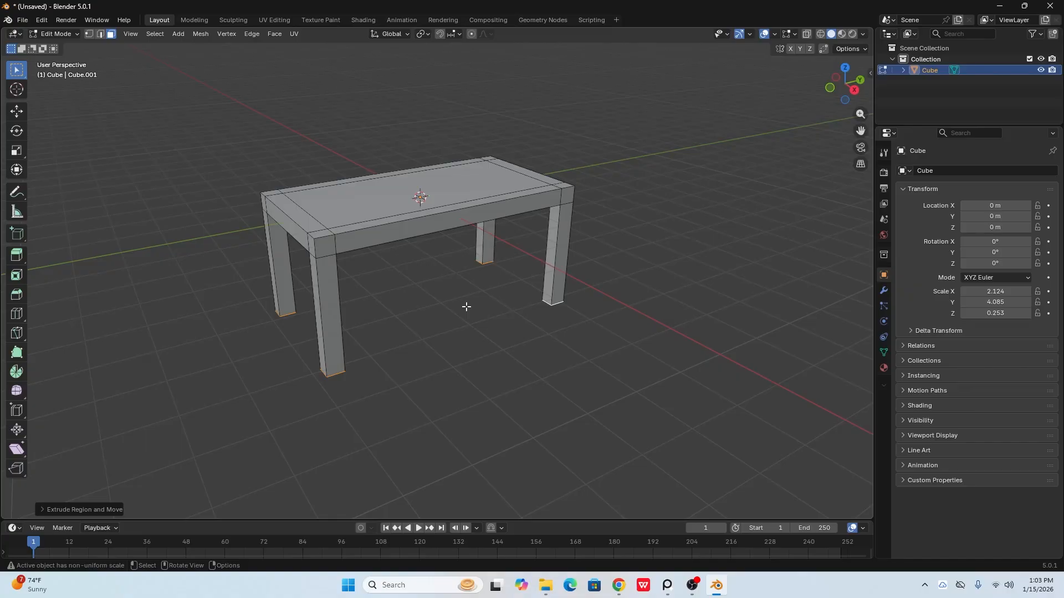
middle_drag(464, 307, 459, 307)
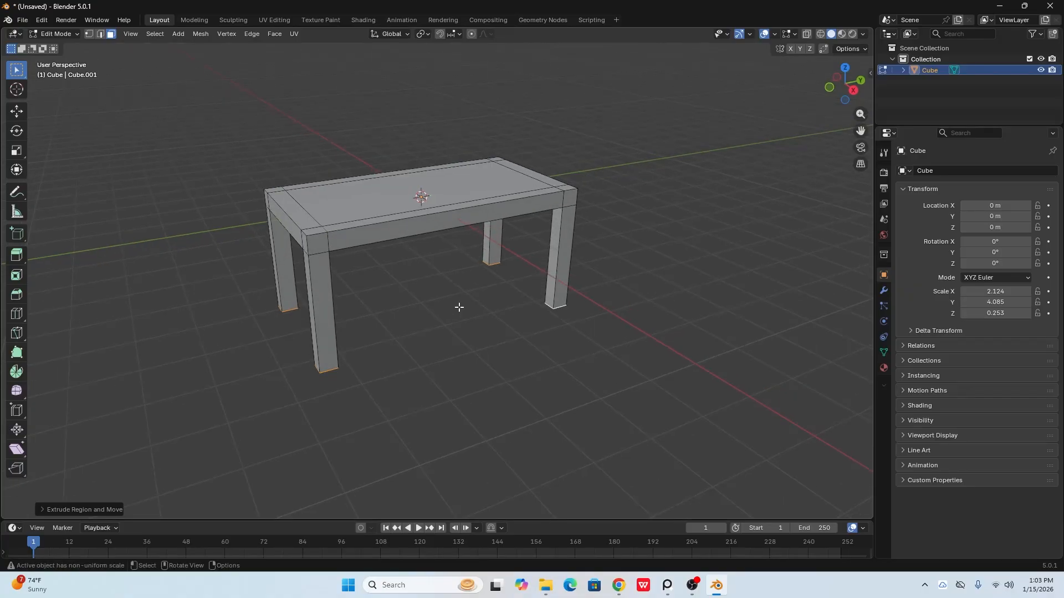